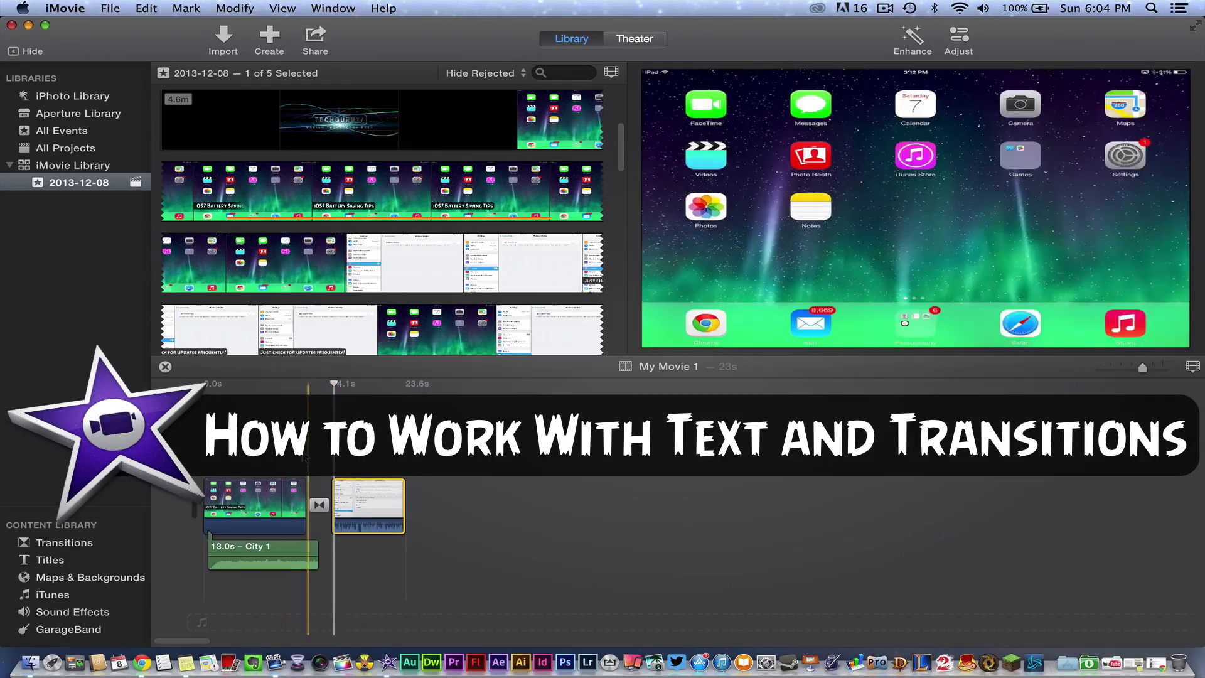
Mute the sound, delete the Cube transition between the two clips, and show the Transitions browser
key("XF86AudioMute")
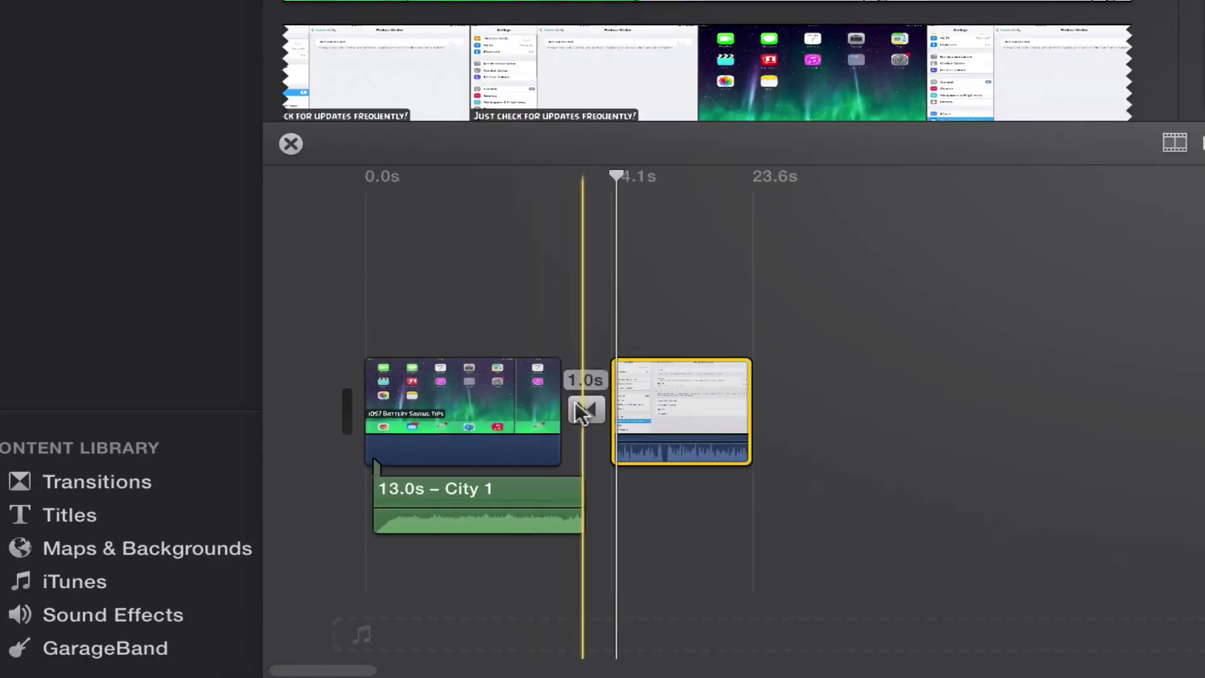
left_click(583, 409)
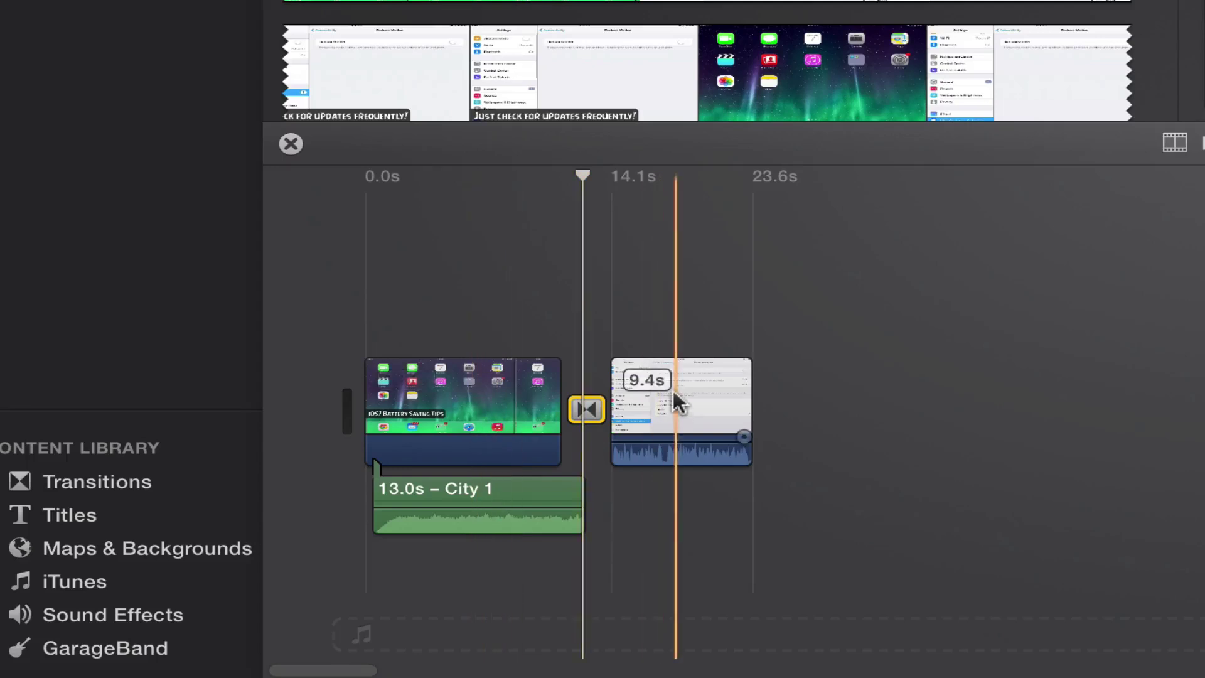
key("Delete")
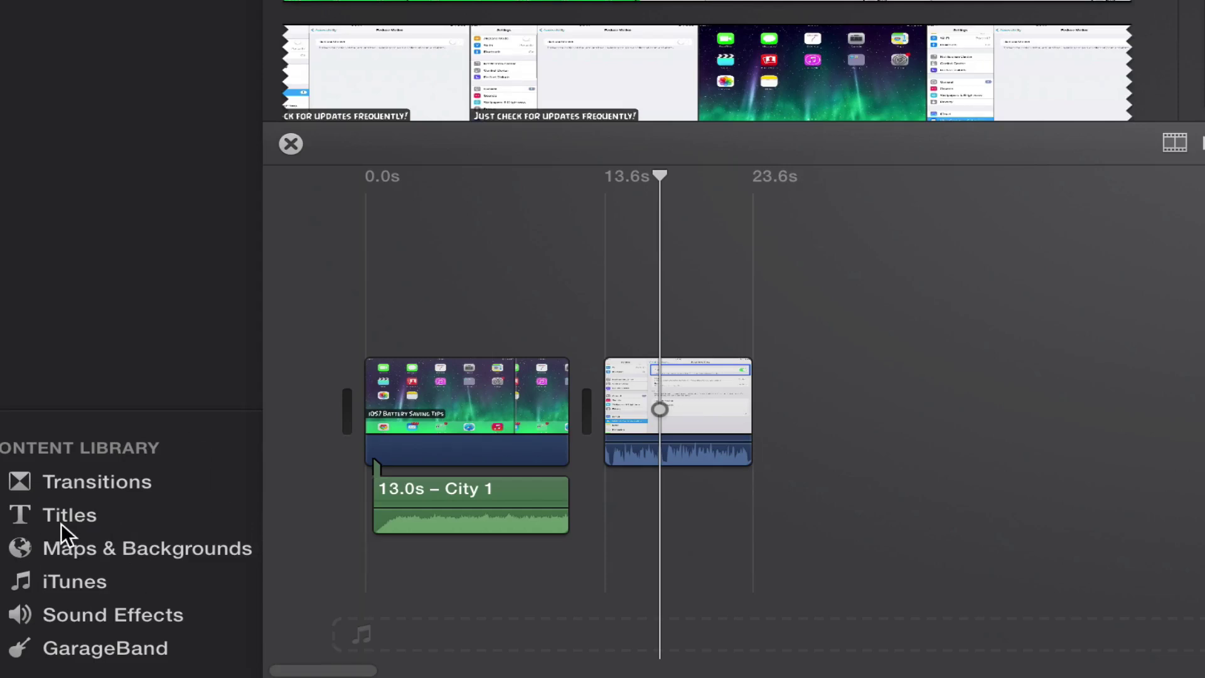
left_click(77, 486)
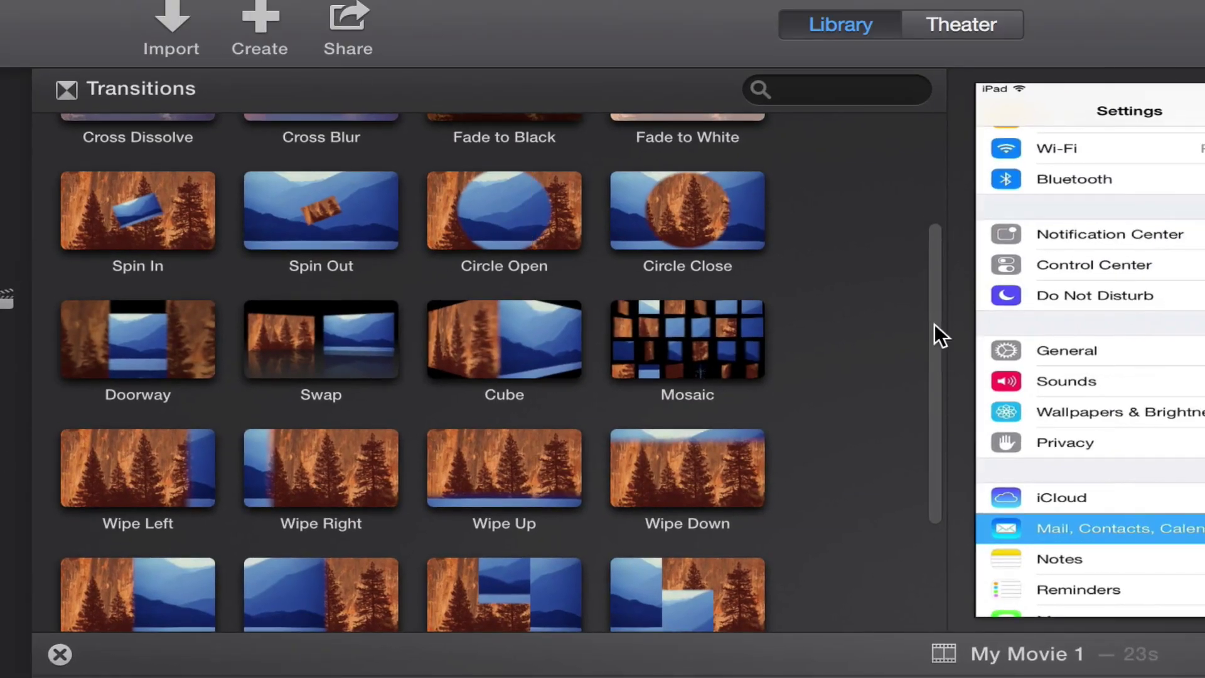
Preview Mosaic, place it as a 1.0s transition between the two clips, and open its settings
left_click_drag(933, 323, 901, 443)
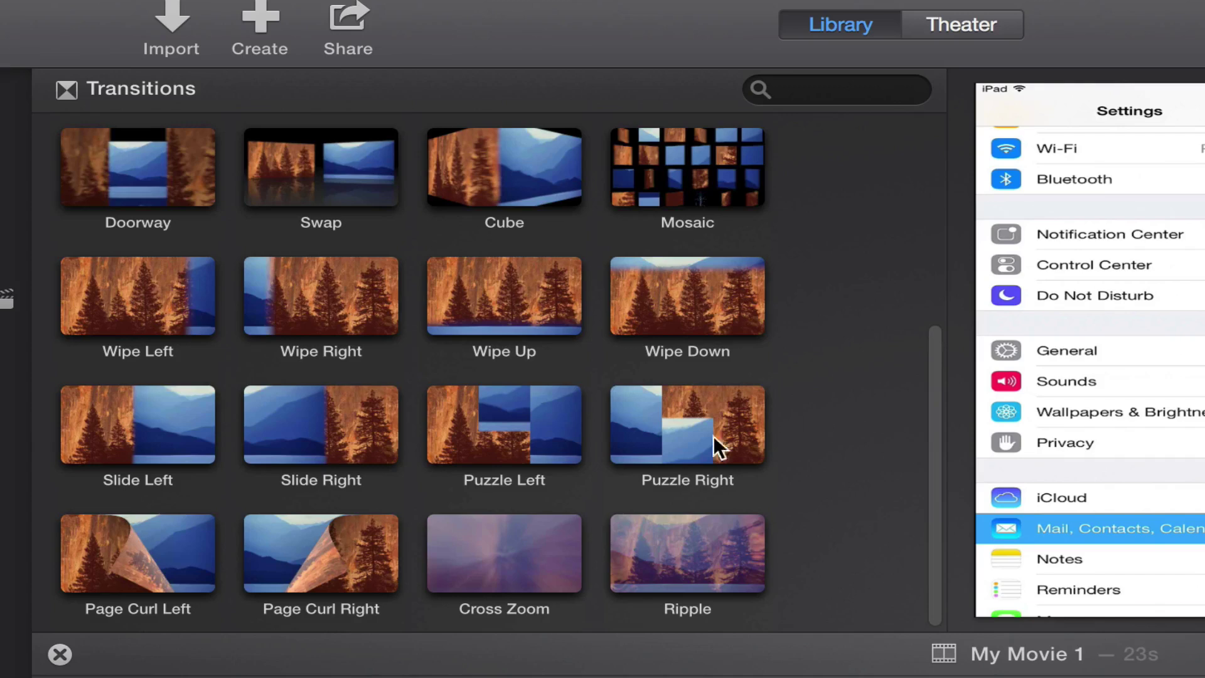
left_click_drag(928, 478, 938, 317)
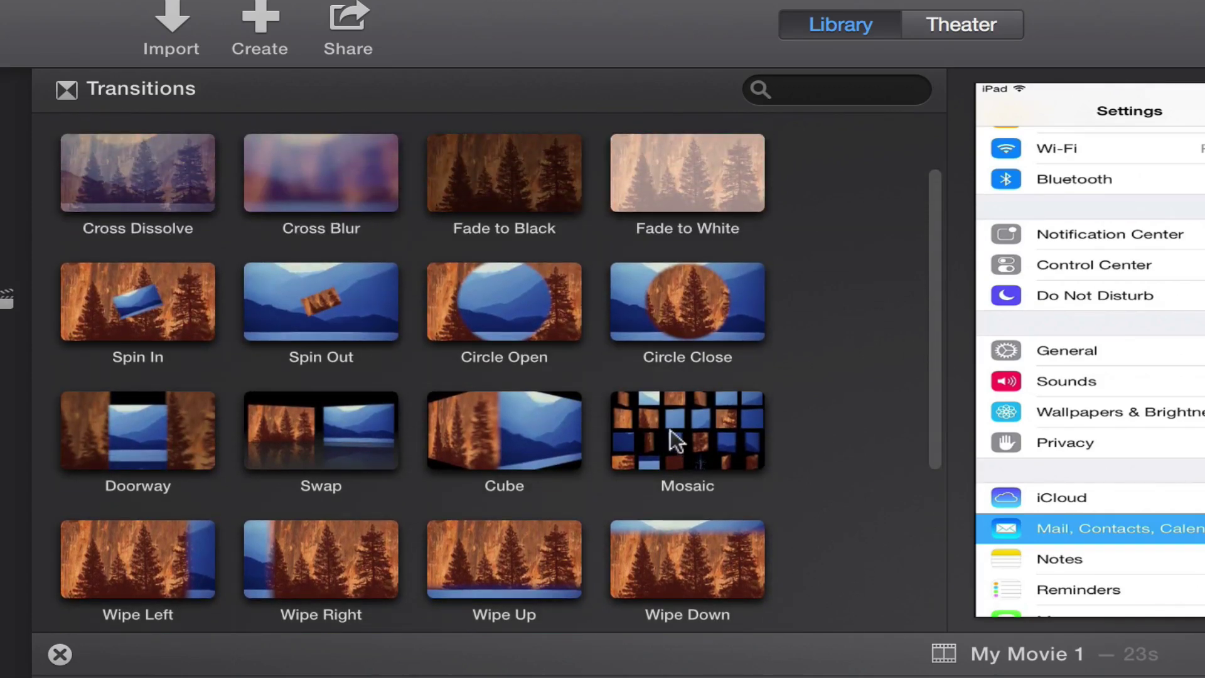
left_click(715, 427)
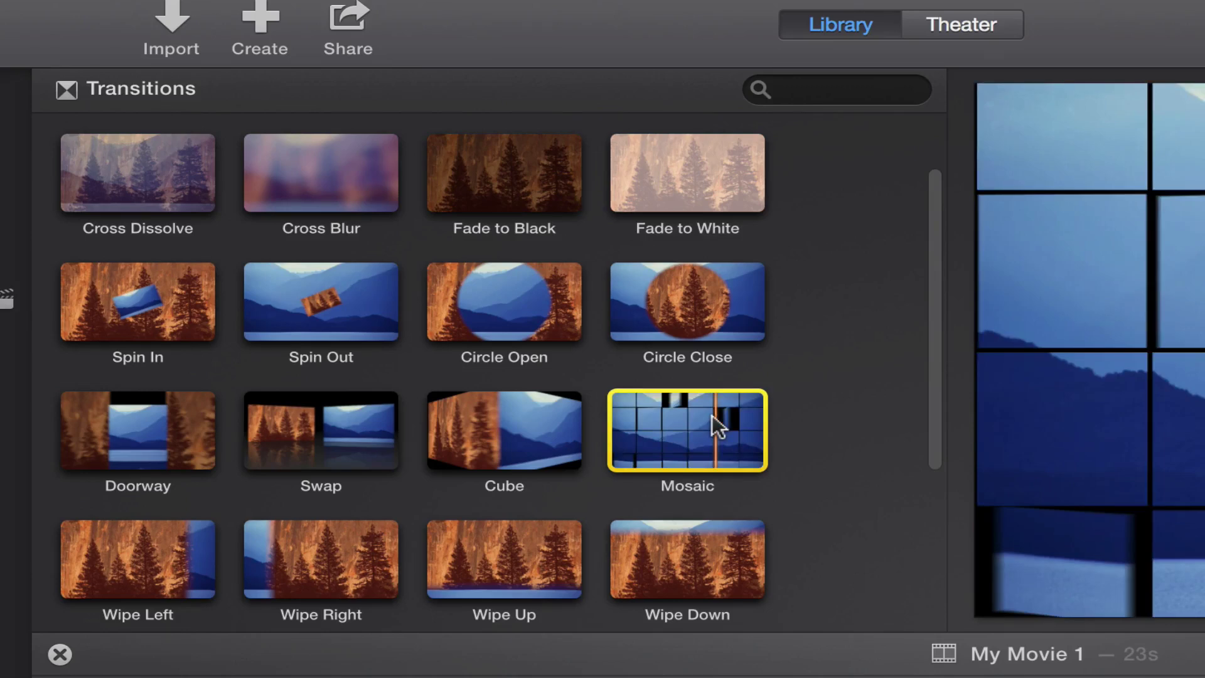
left_click_drag(710, 415, 418, 677)
left_click_drag(389, 224, 317, 397)
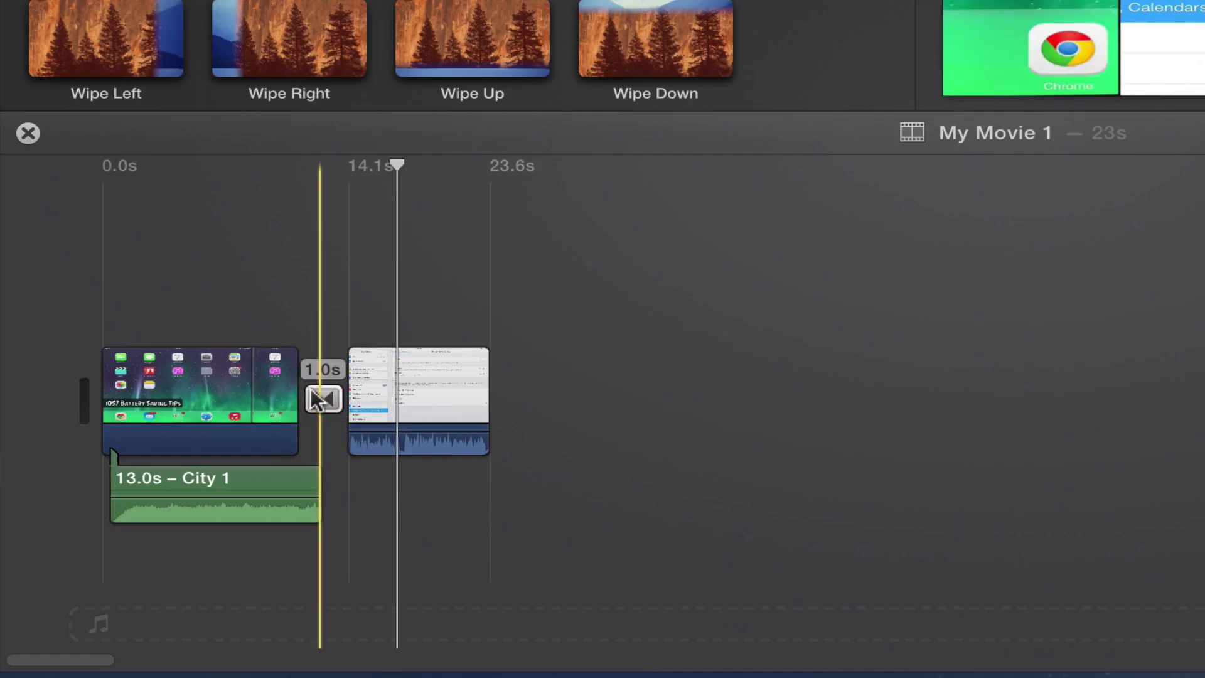
left_click(323, 399)
left_click(317, 390)
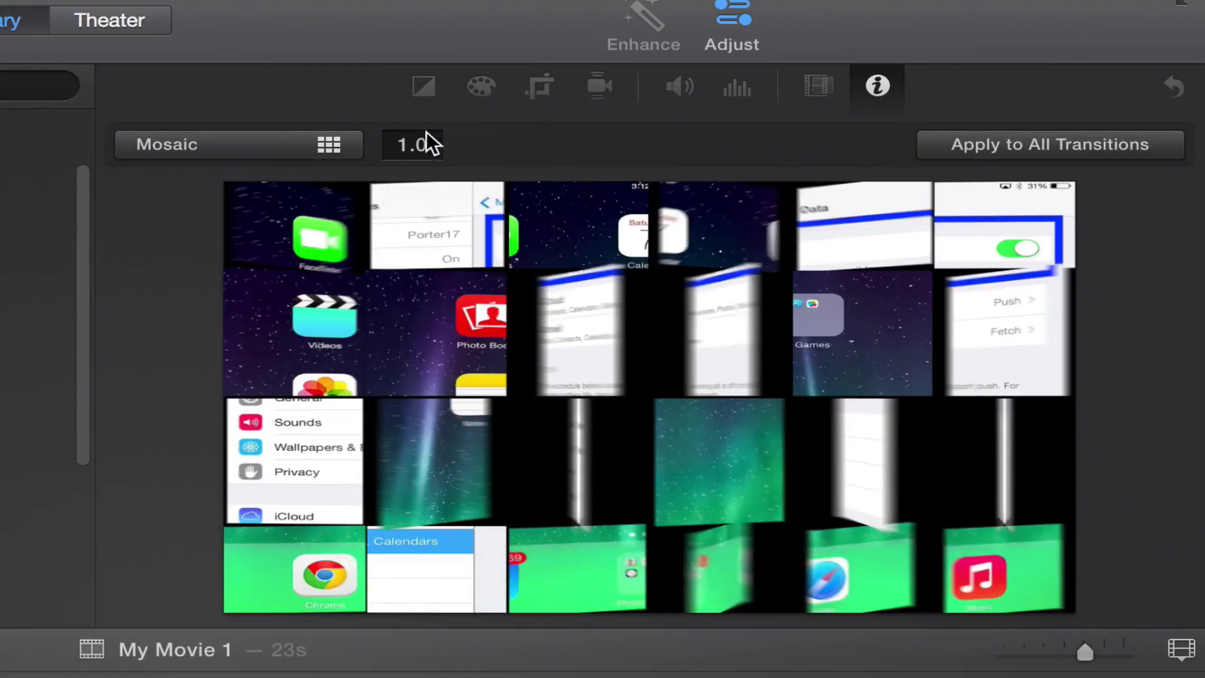
Change the Mosaic transition's duration from 1.0 to 2.0 seconds
left_click(402, 141)
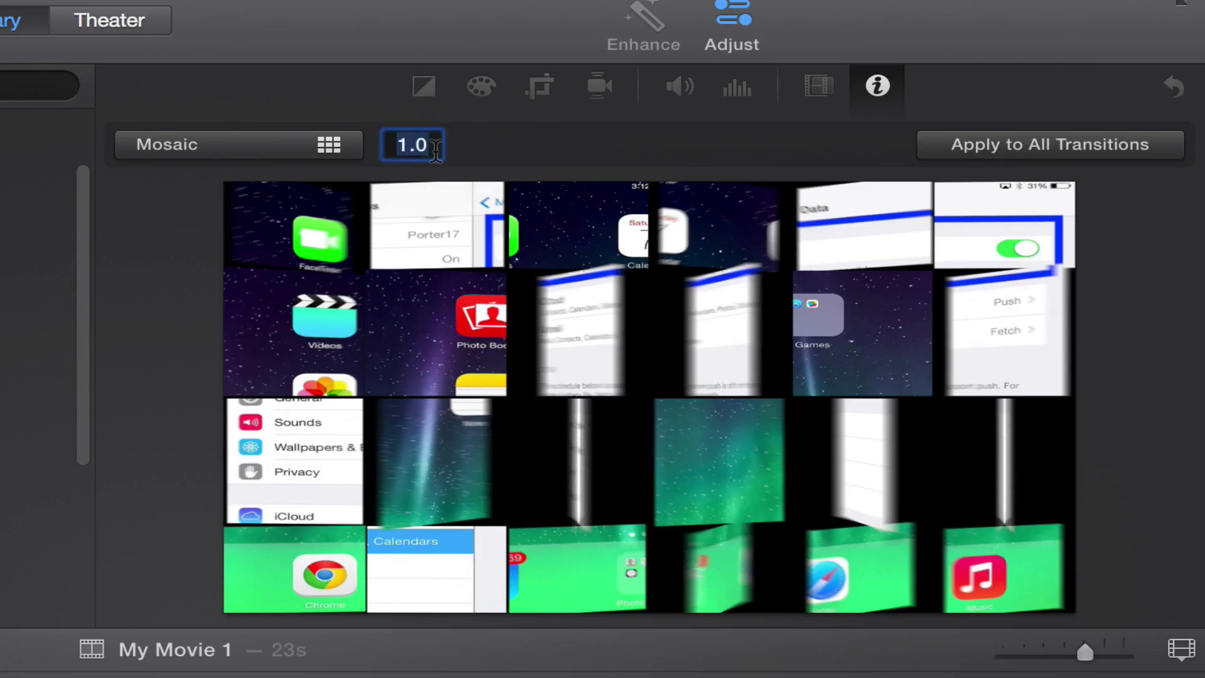
type("2.0")
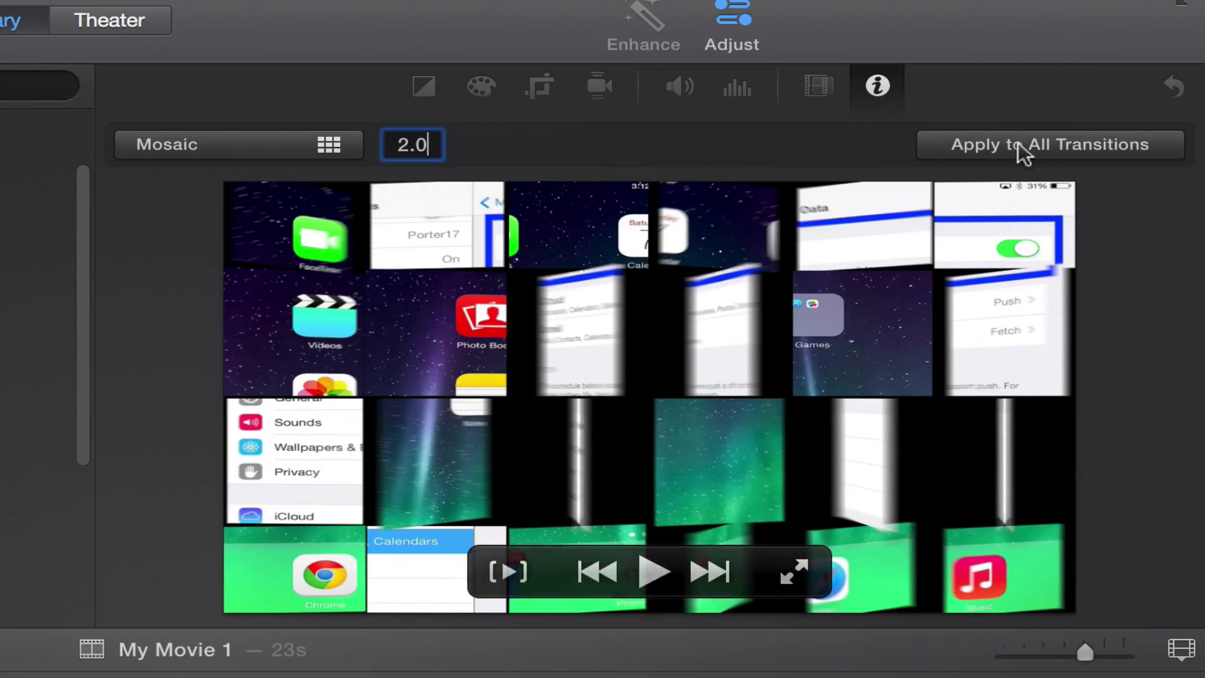
key("Return")
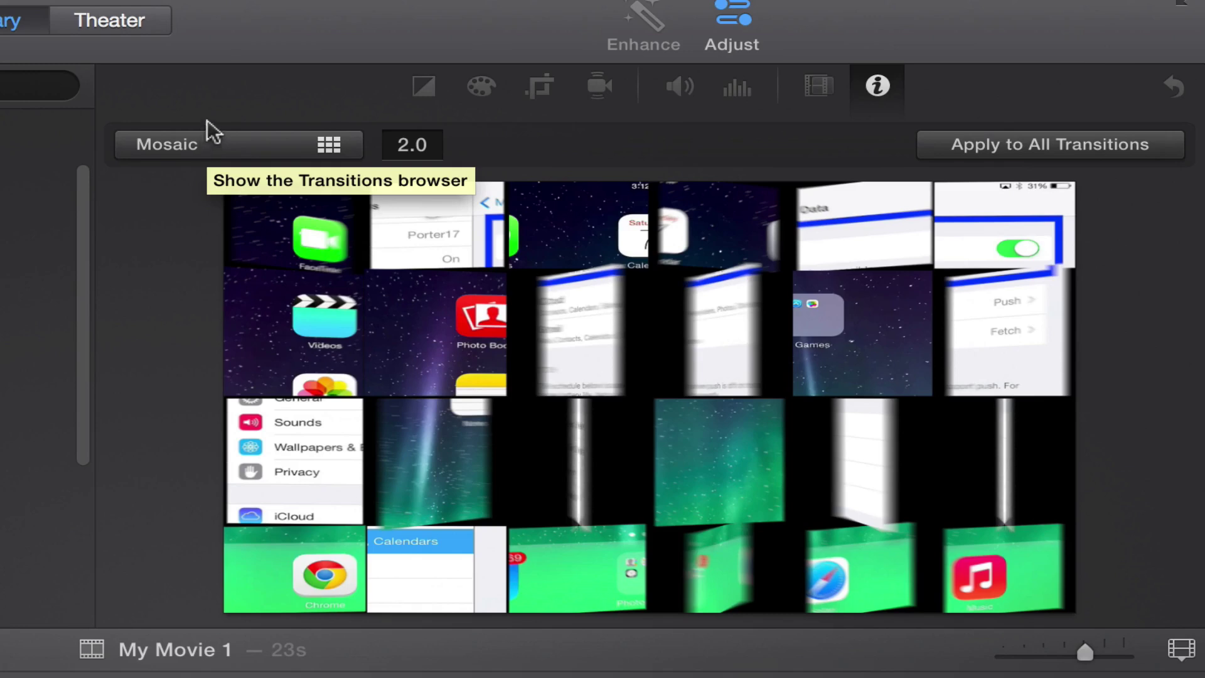
mouse_move(323, 417)
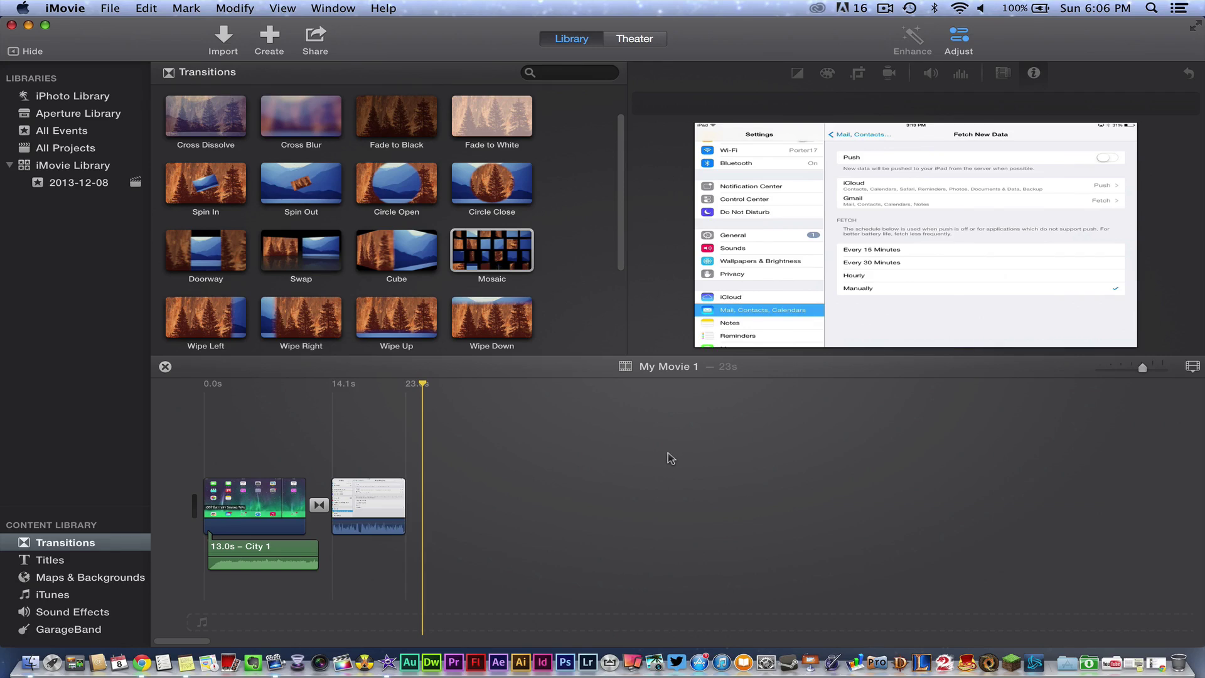
Play the movie from near the start through the Mosaic transition, then select the transition
left_click(287, 408)
key("space")
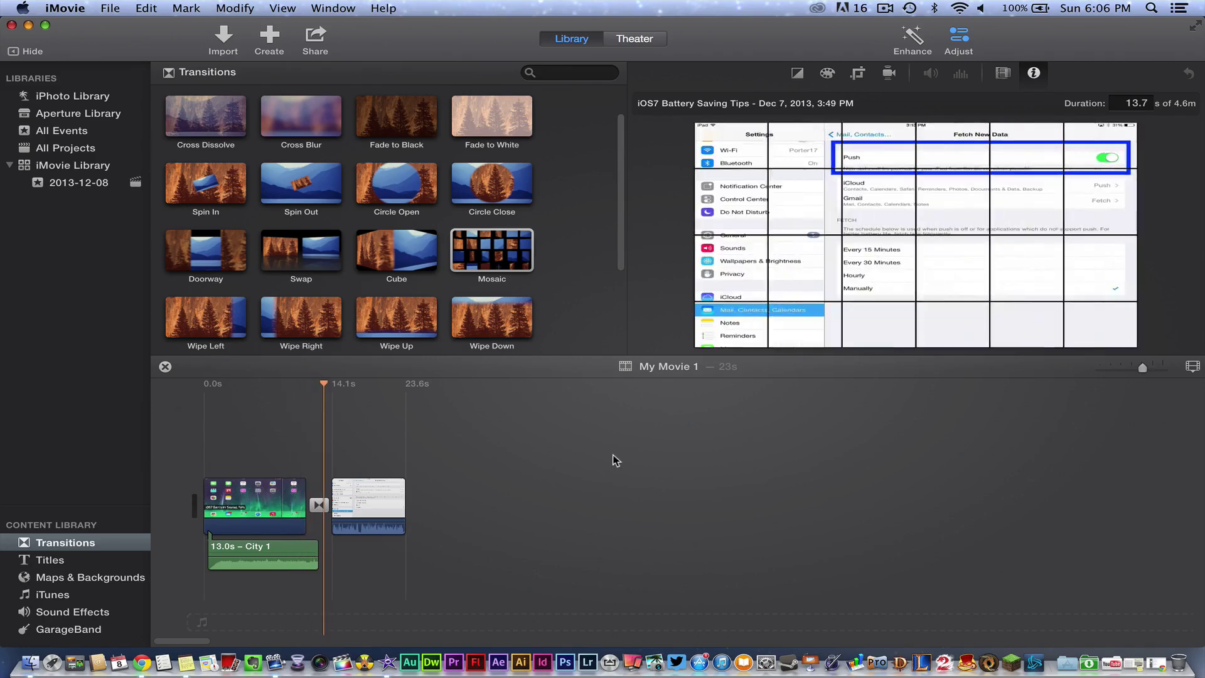
key("space")
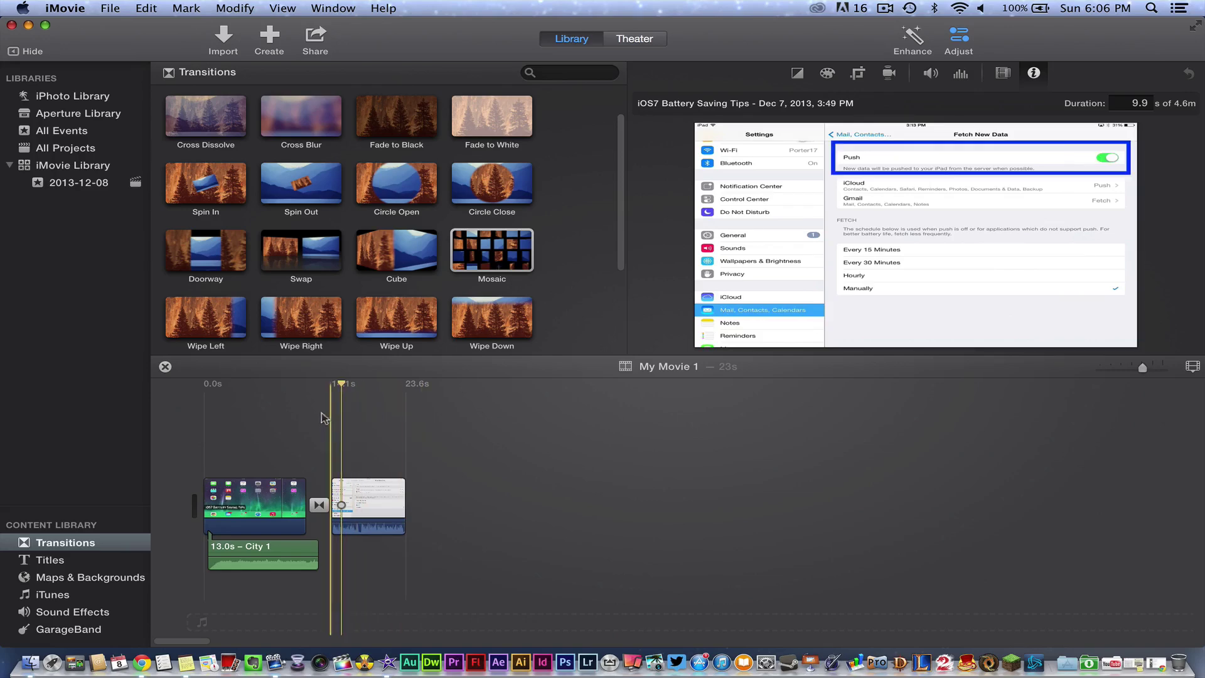
left_click(320, 504)
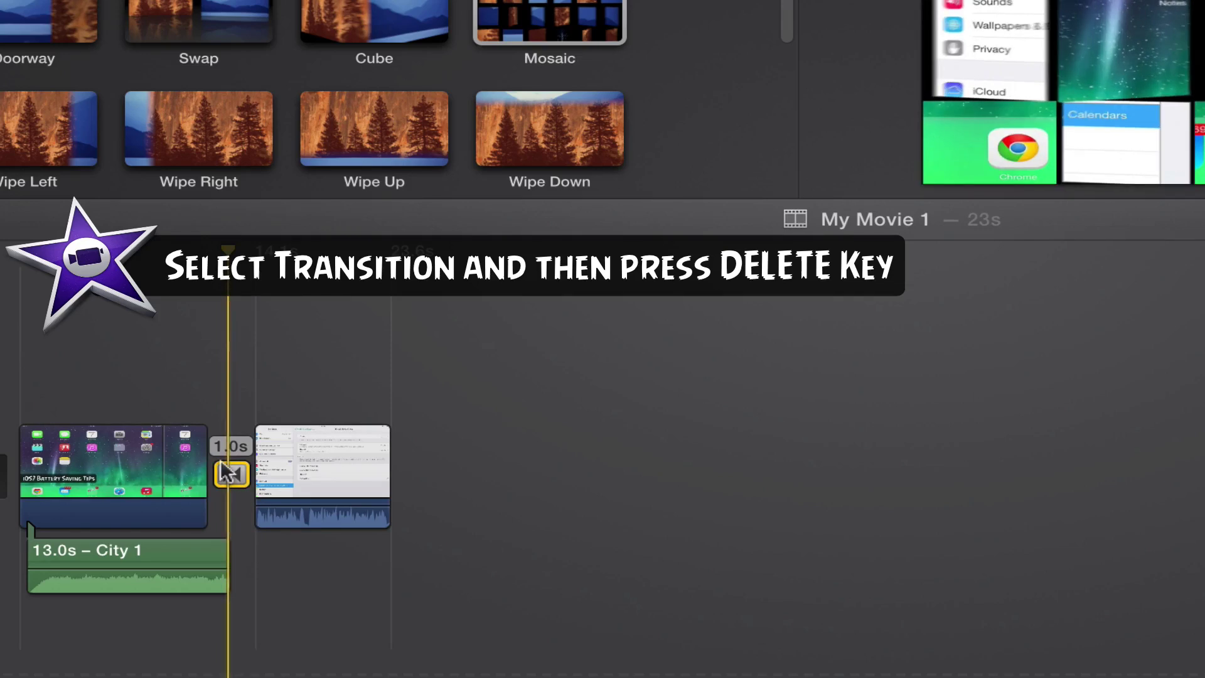
Delete the transition, undo the deletion, and show the Titles browser
key("Delete")
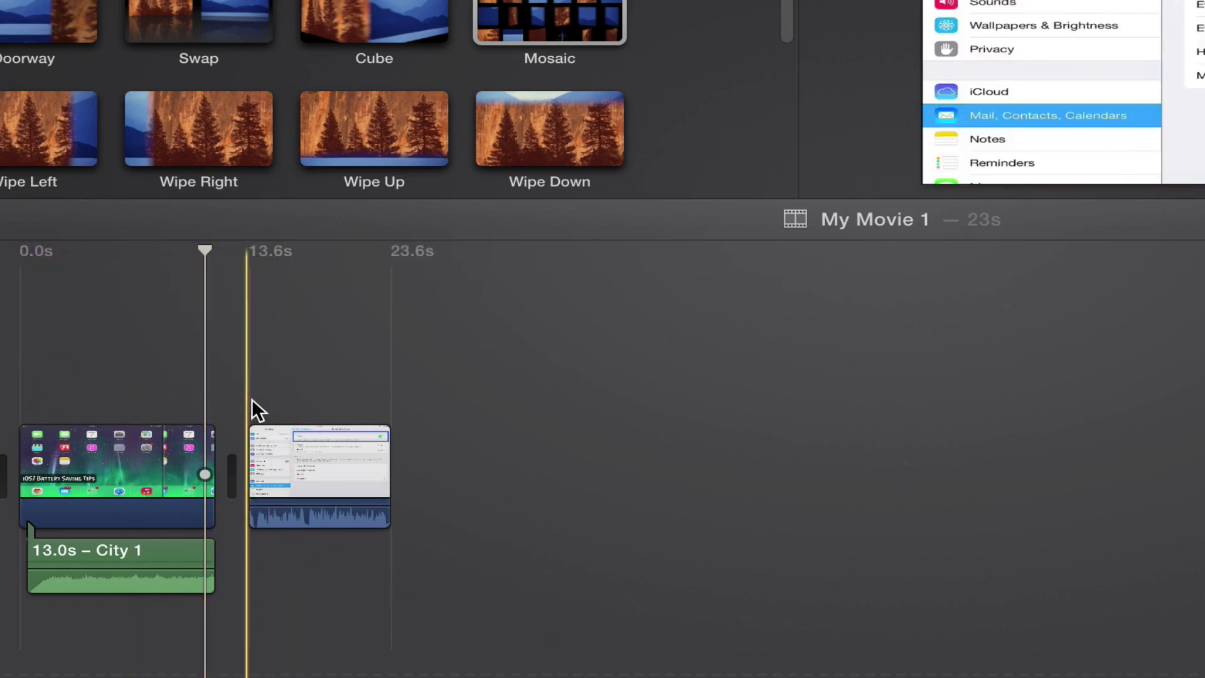
key("super+z")
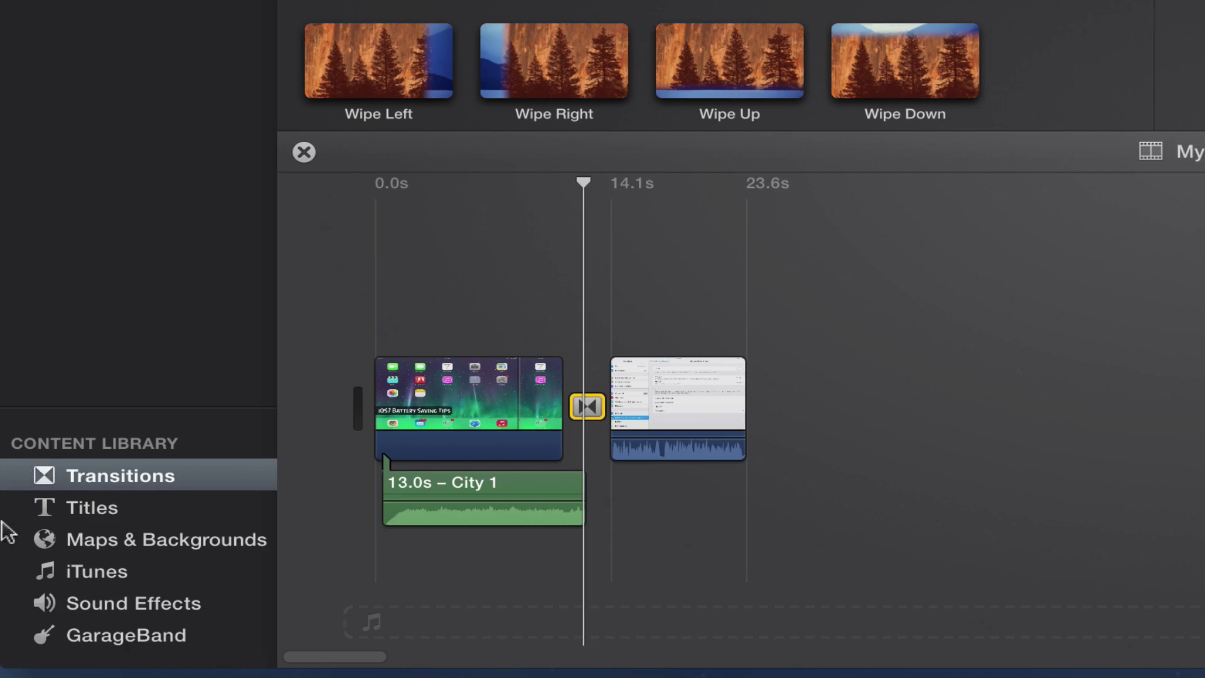
left_click(102, 510)
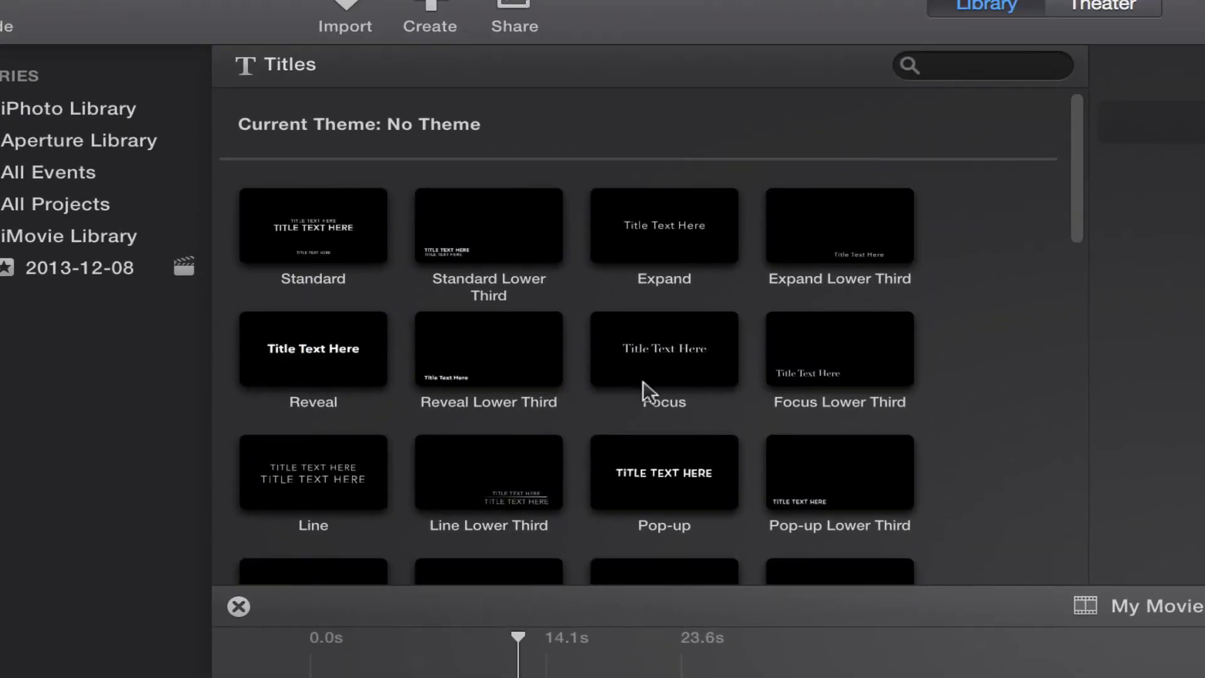
left_click_drag(1072, 158, 1049, 167)
left_click(374, 207)
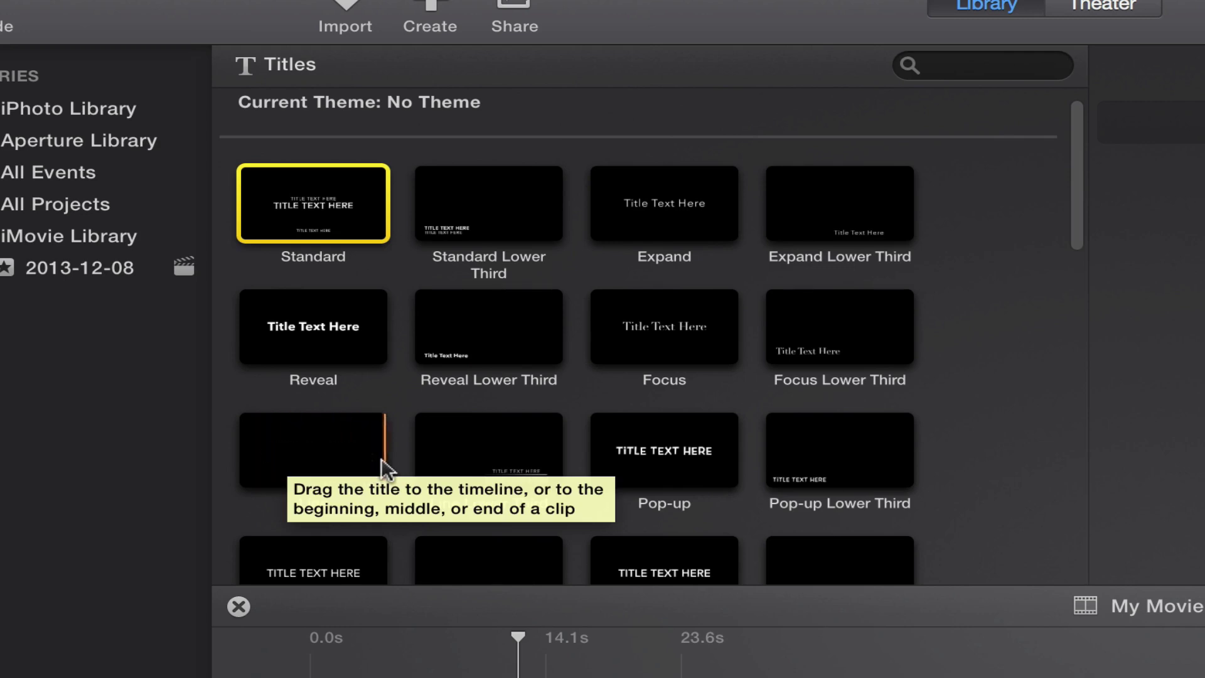
scroll(394, 458, "down", 5)
scroll(395, 461, "down", 8)
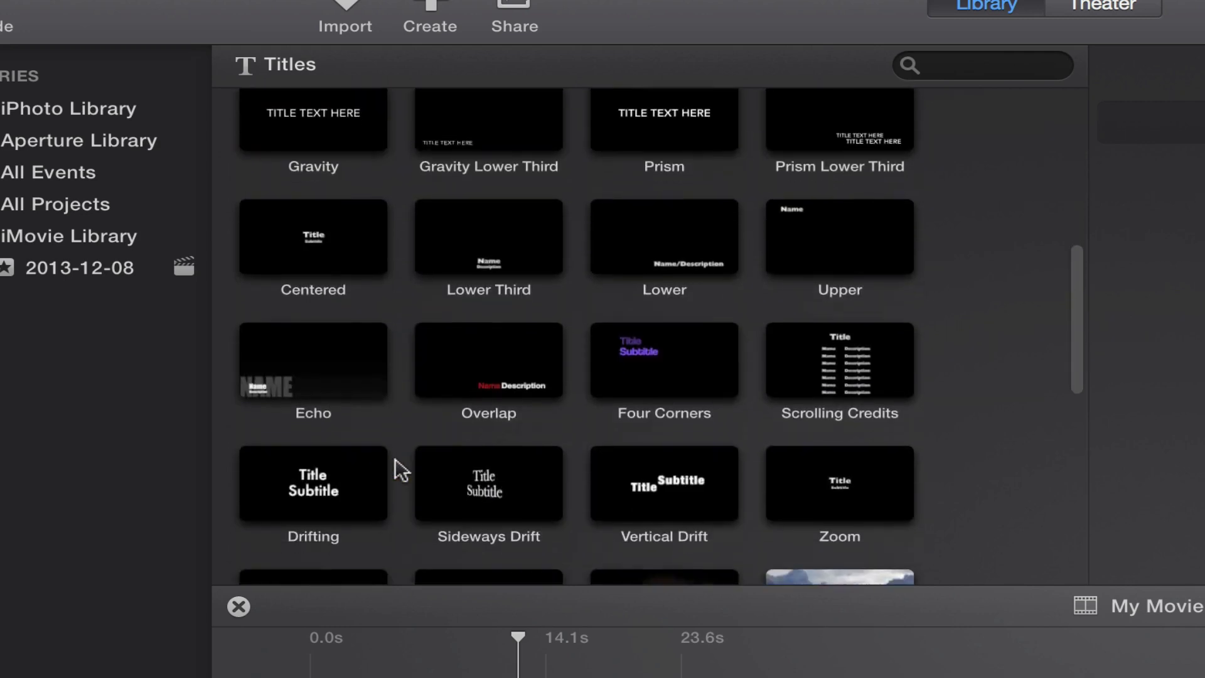
scroll(394, 458, "down", 1)
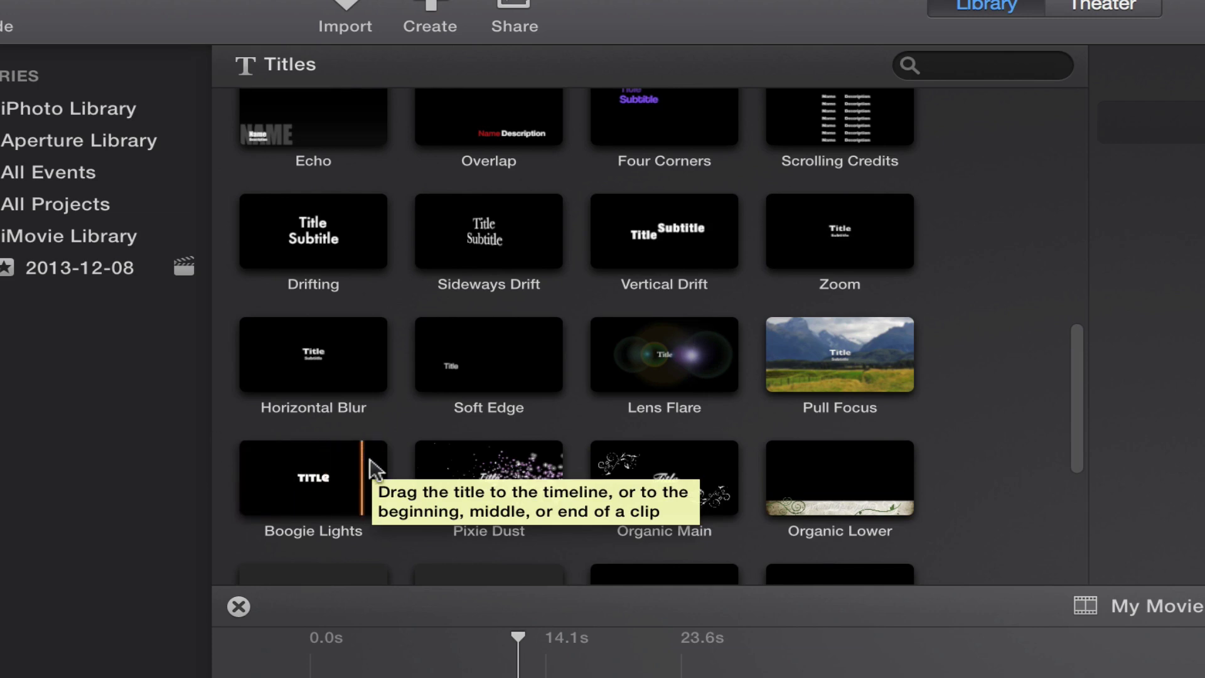
scroll(375, 461, "down", 5)
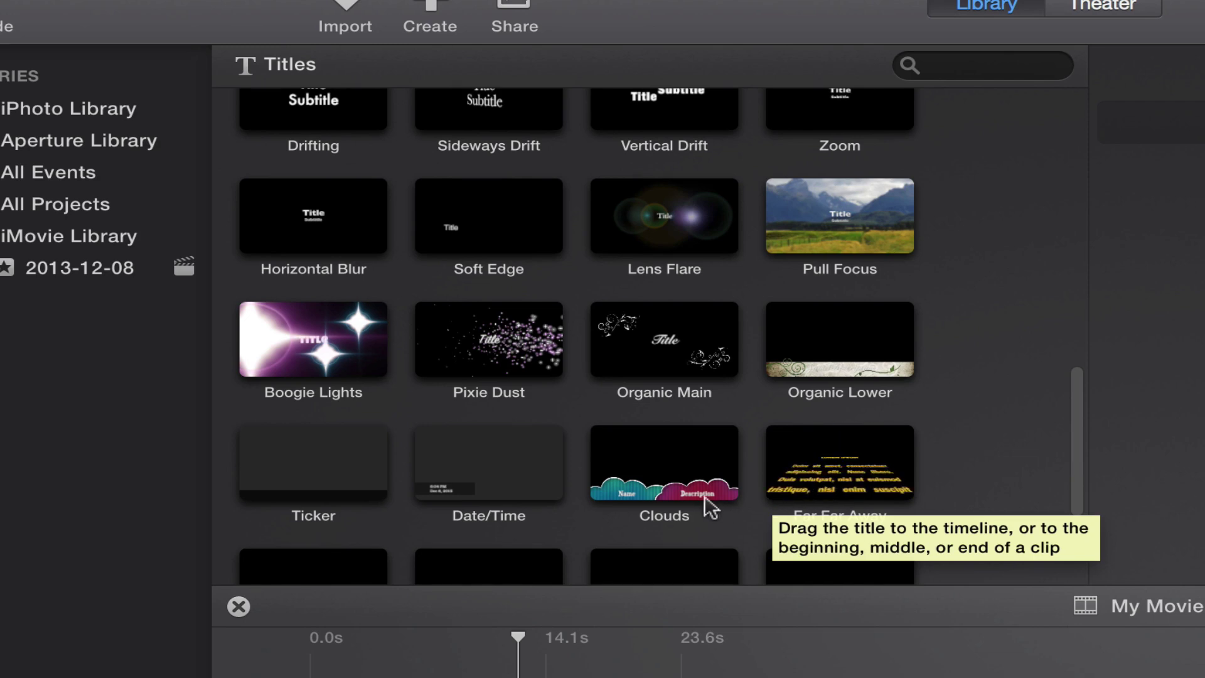
scroll(704, 495, "up", 6)
scroll(702, 502, "up", 2)
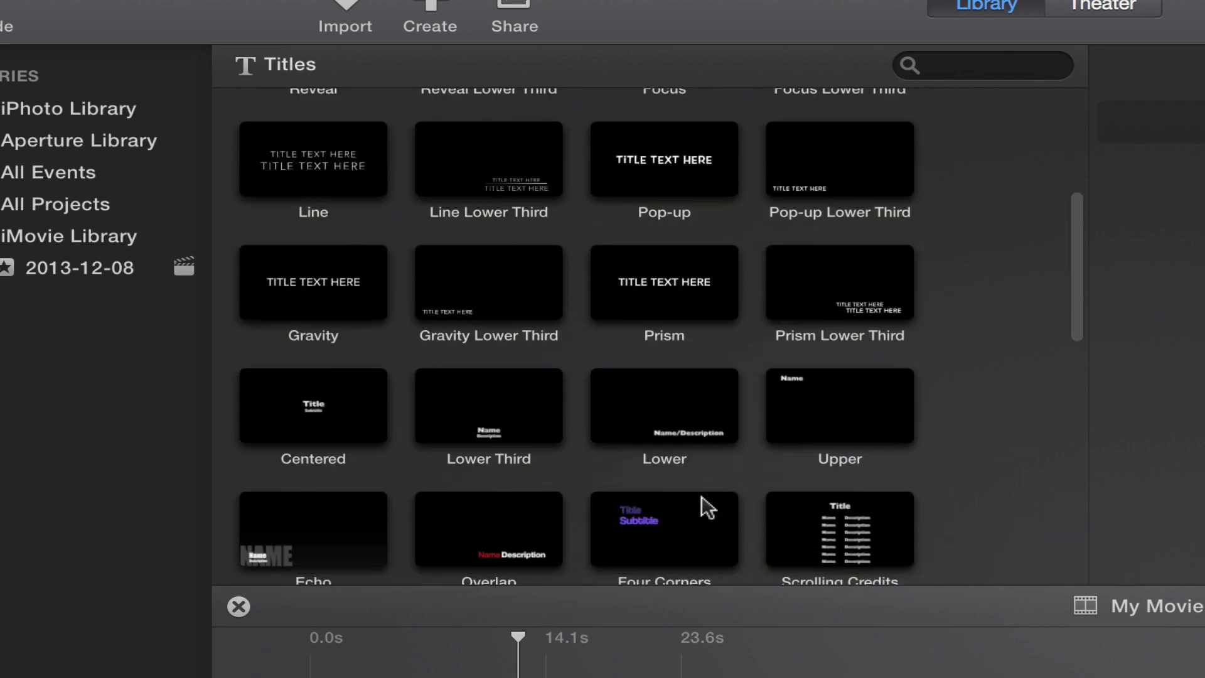
scroll(706, 505, "up", 5)
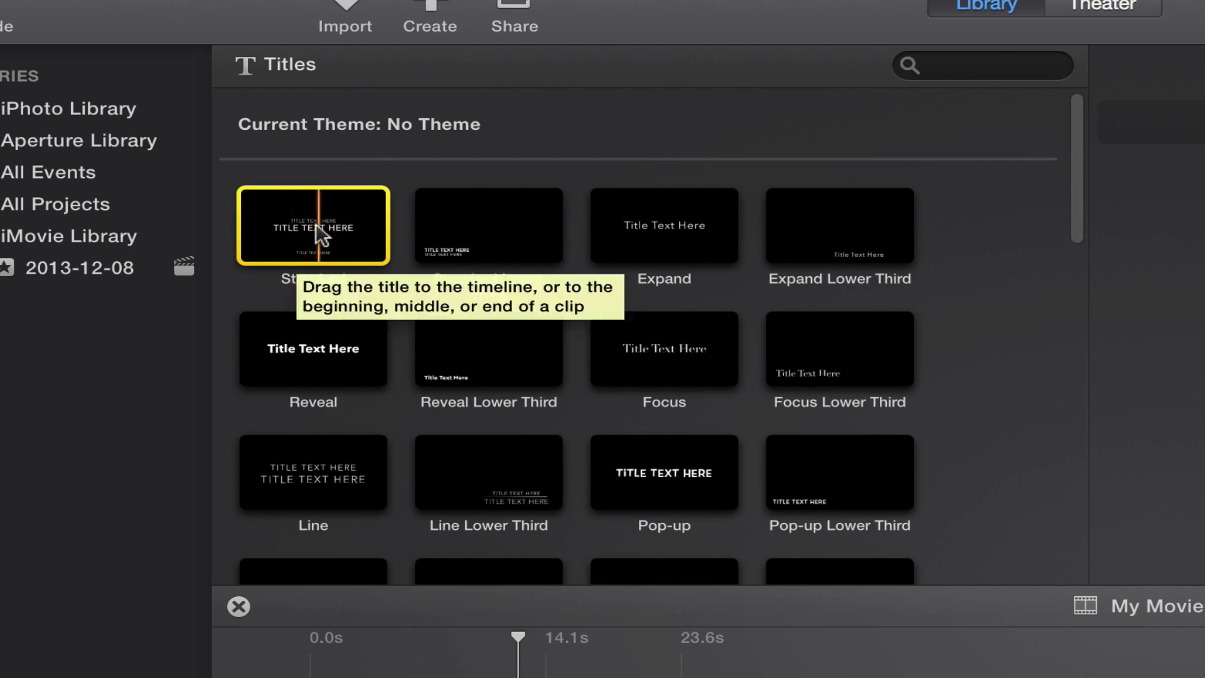
Place a Standard title clip at the start of the movie, before the first video clip
left_click_drag(296, 209, 269, 677)
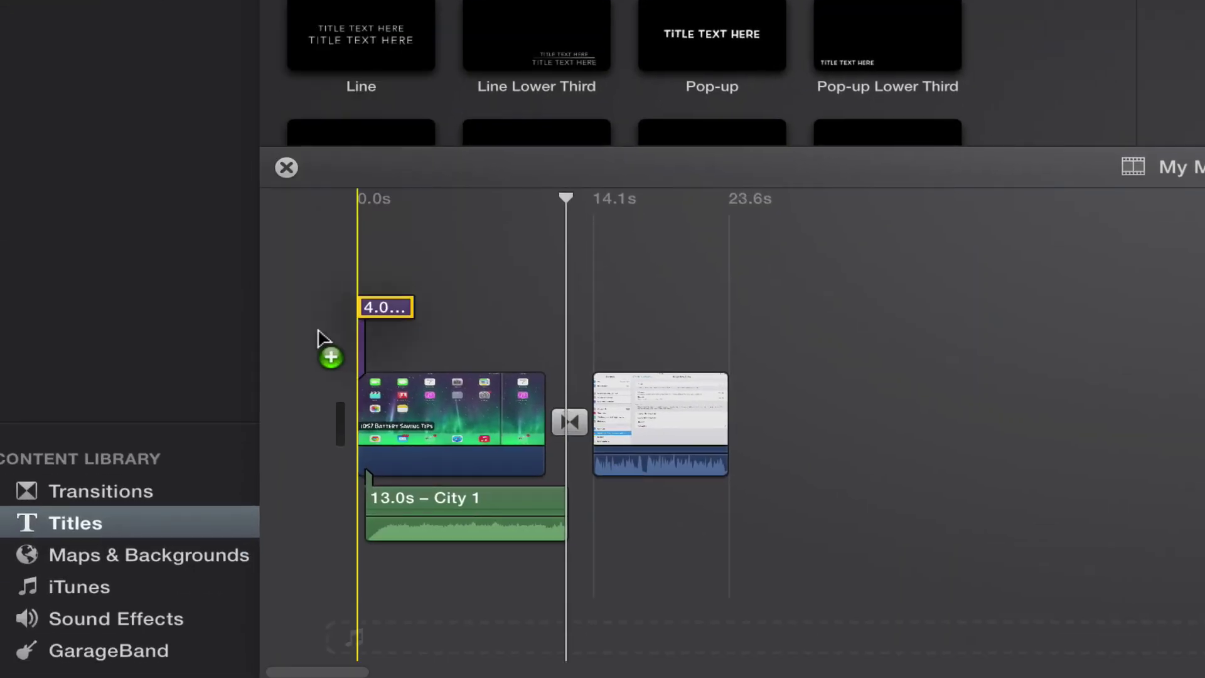
left_click_drag(323, 339, 327, 424)
left_click(390, 404)
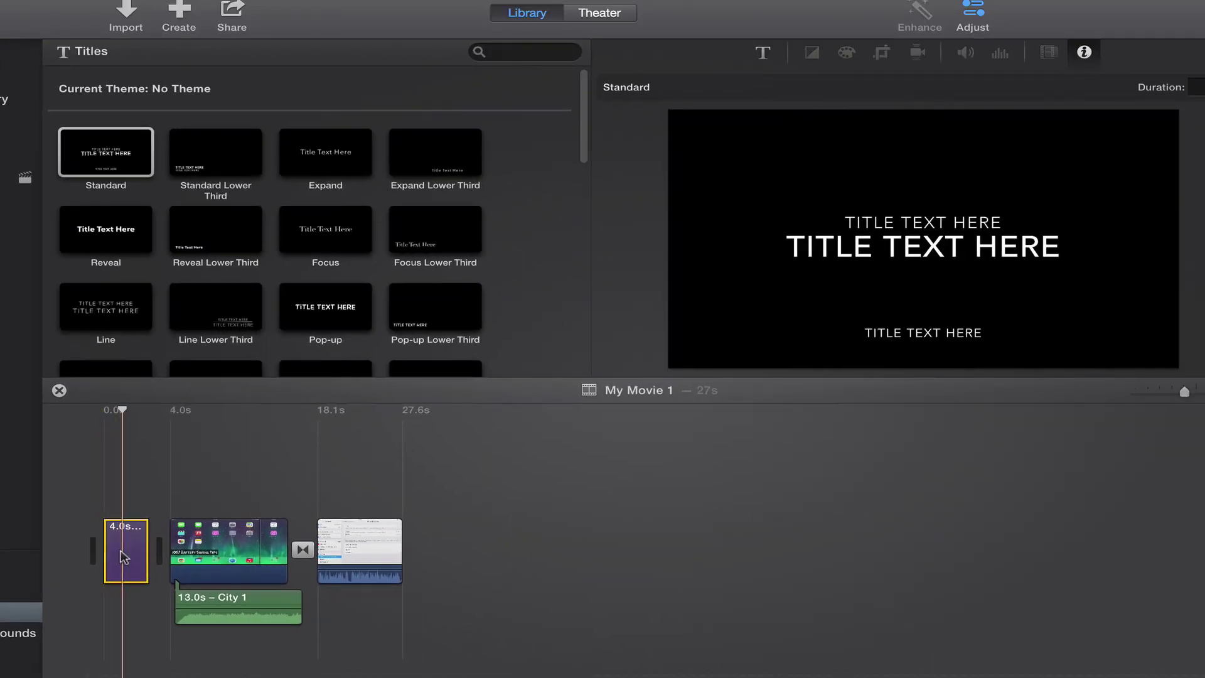
Enter the title lines 'IMOVIE TUTORIAL', 'TITLE GOES HERE' and 'THIS IS AWESOME', then preview it
double_click(124, 556)
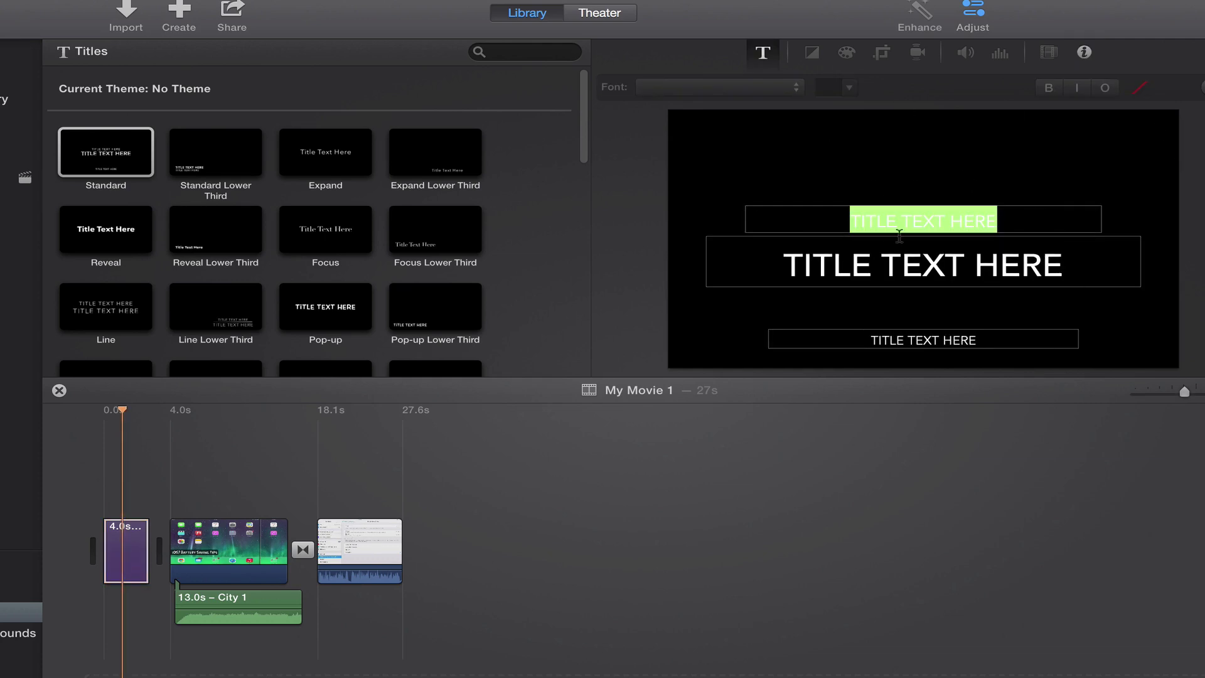
key("BackSpace")
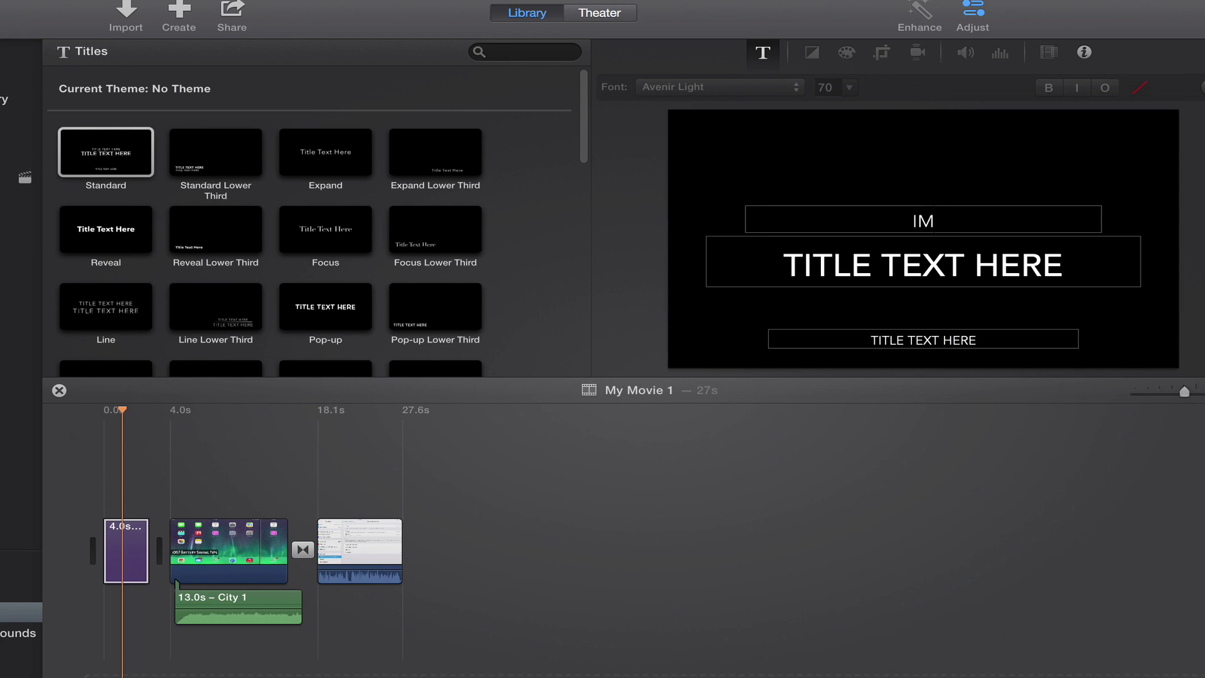
type("IMOVIE TUTORIAL")
key("Tab")
type("TITLE GOES HERE")
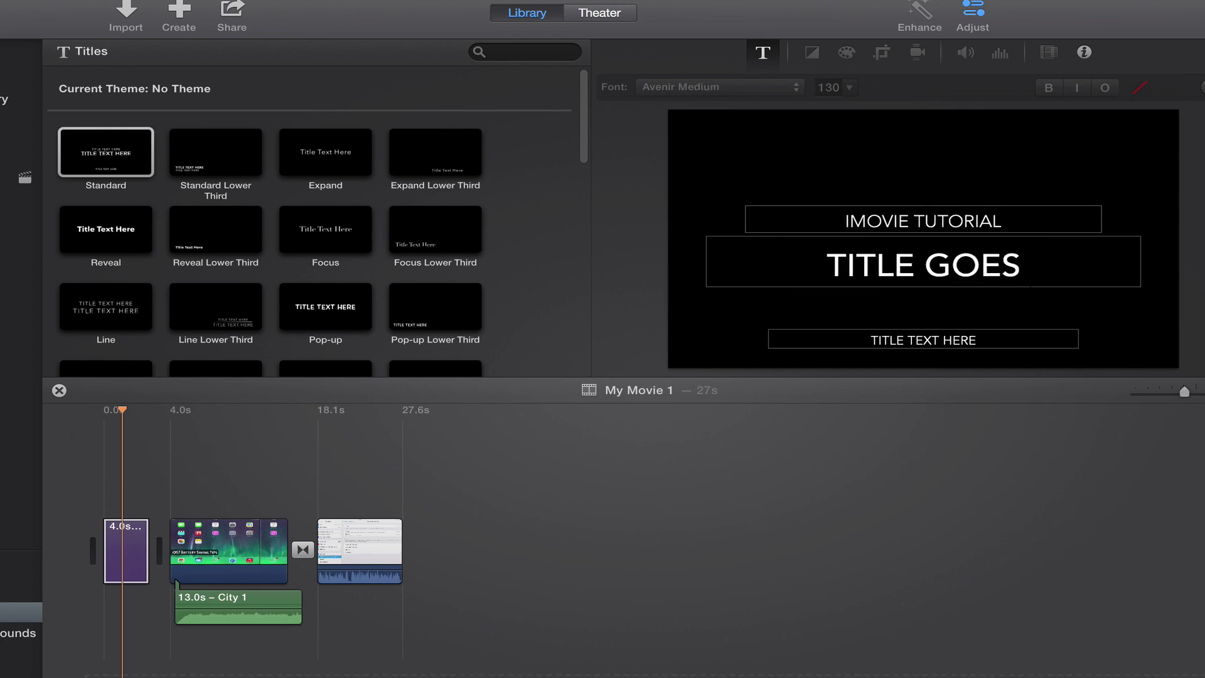
key("Tab")
type("THIS")
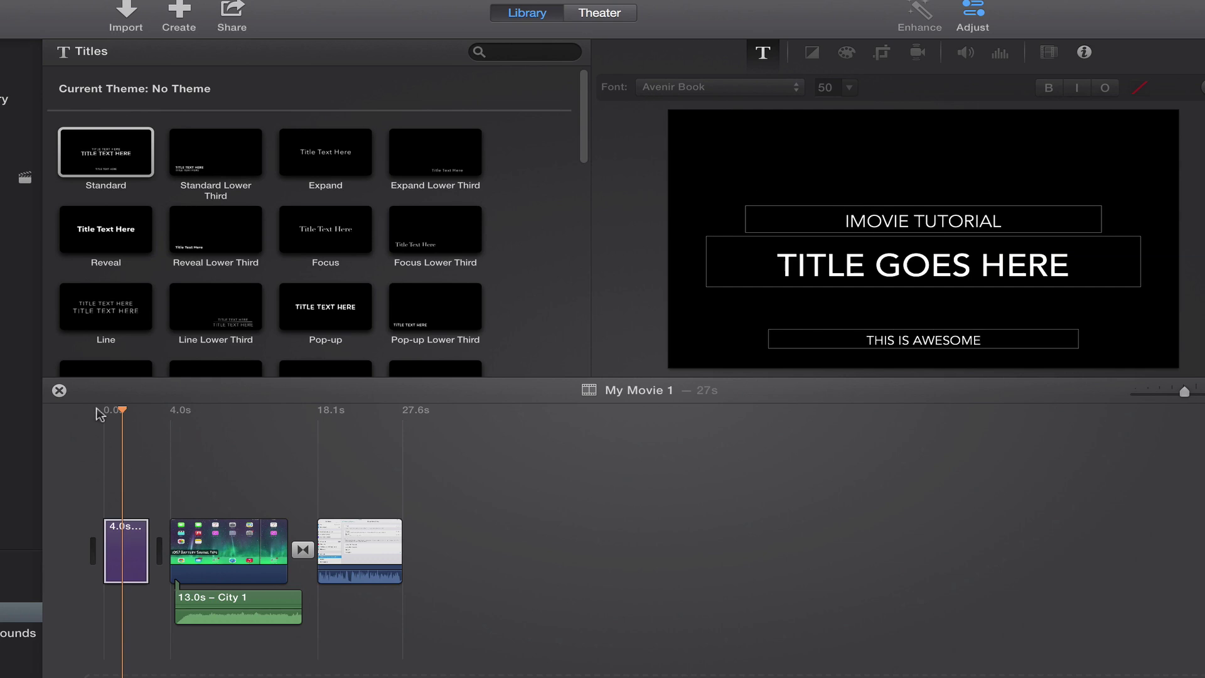
left_click_drag(123, 409, 104, 409)
key("space")
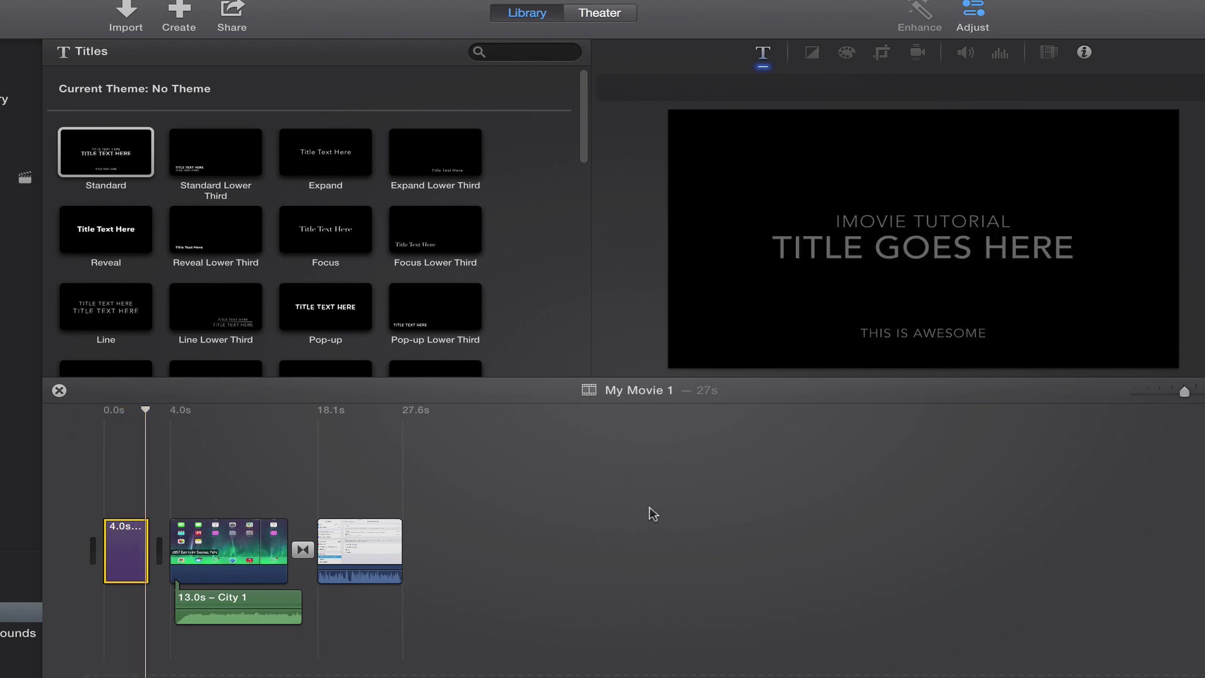
double_click(128, 551)
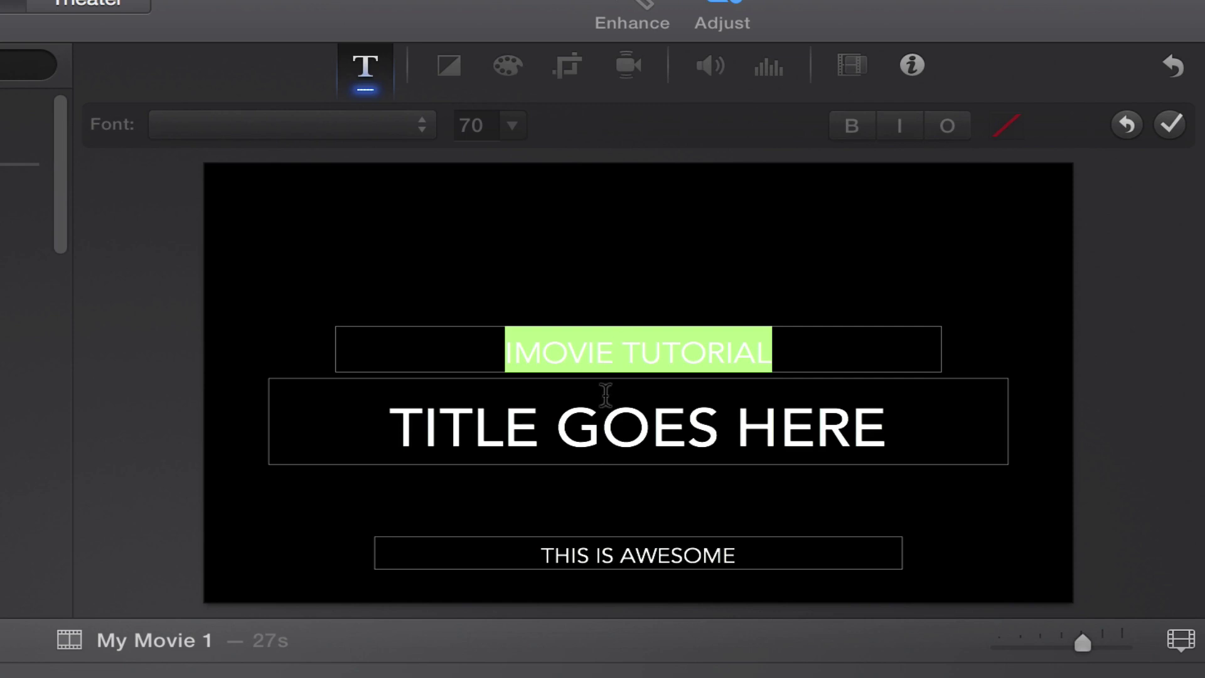
double_click(604, 414)
left_click(605, 352)
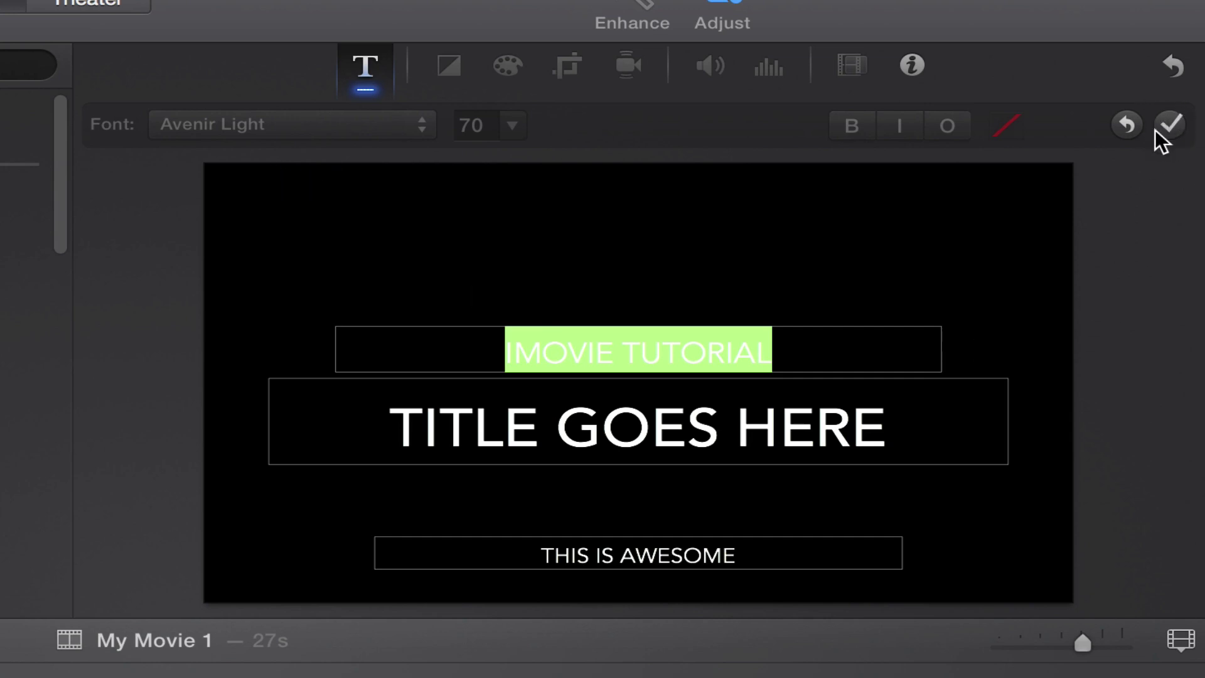
left_click(1171, 124)
mouse_move(535, 217)
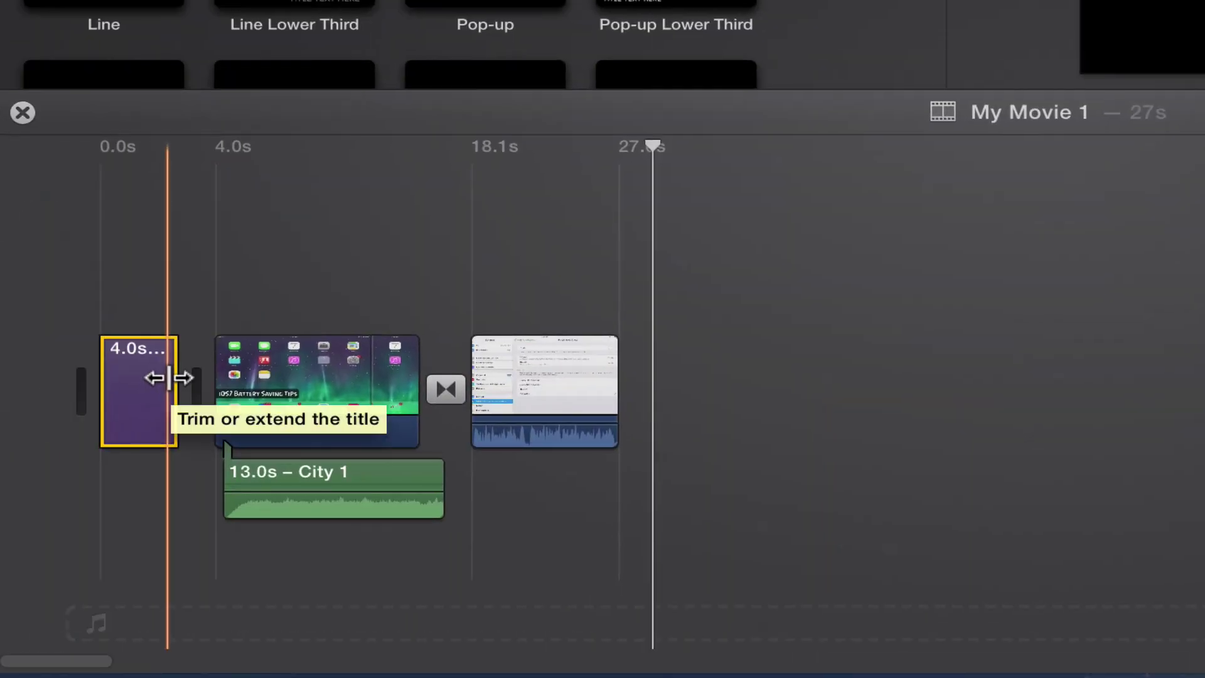
Lengthen the IMOVIE TUTORIAL title clip from 4.0s to 15.9s and play it back
left_click_drag(168, 377, 348, 363)
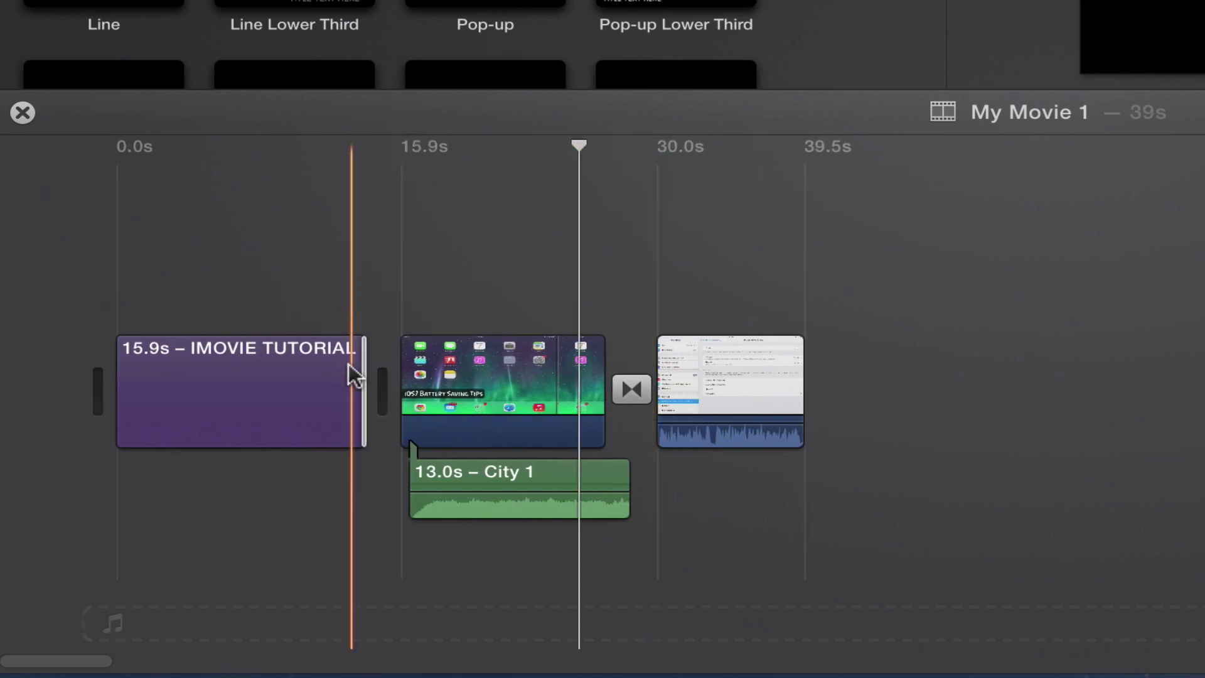
left_click(205, 349)
key("space")
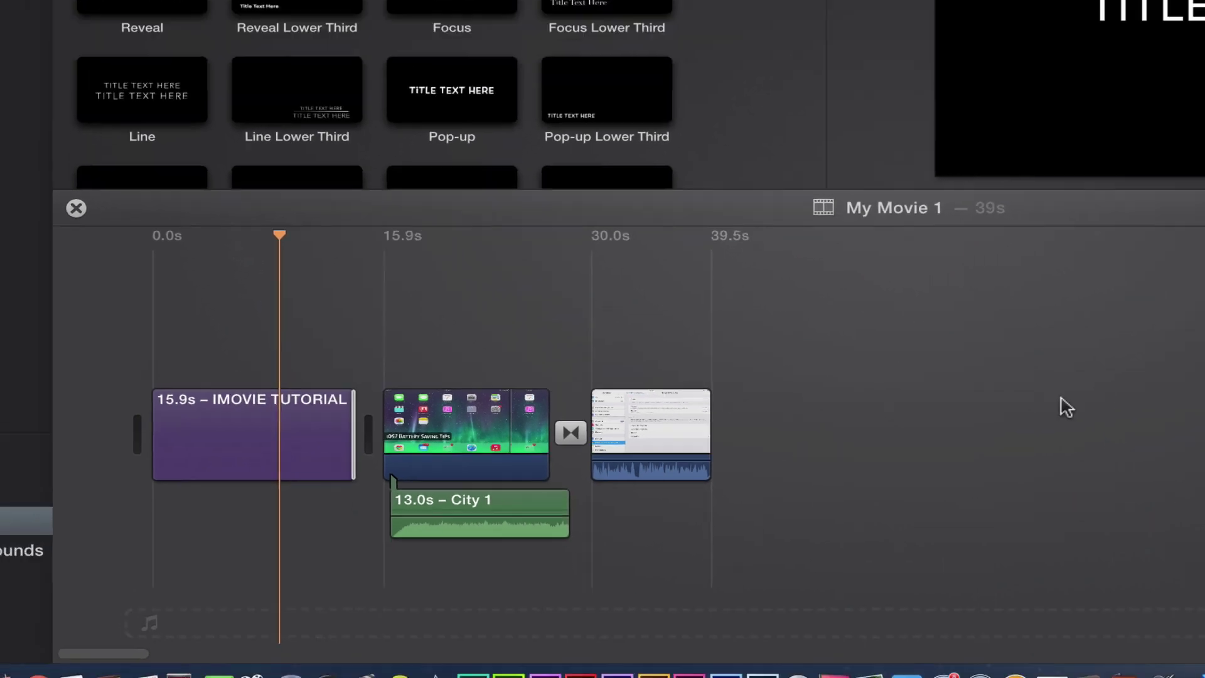
key("space")
left_click(273, 505)
left_click_drag(274, 505, 207, 465)
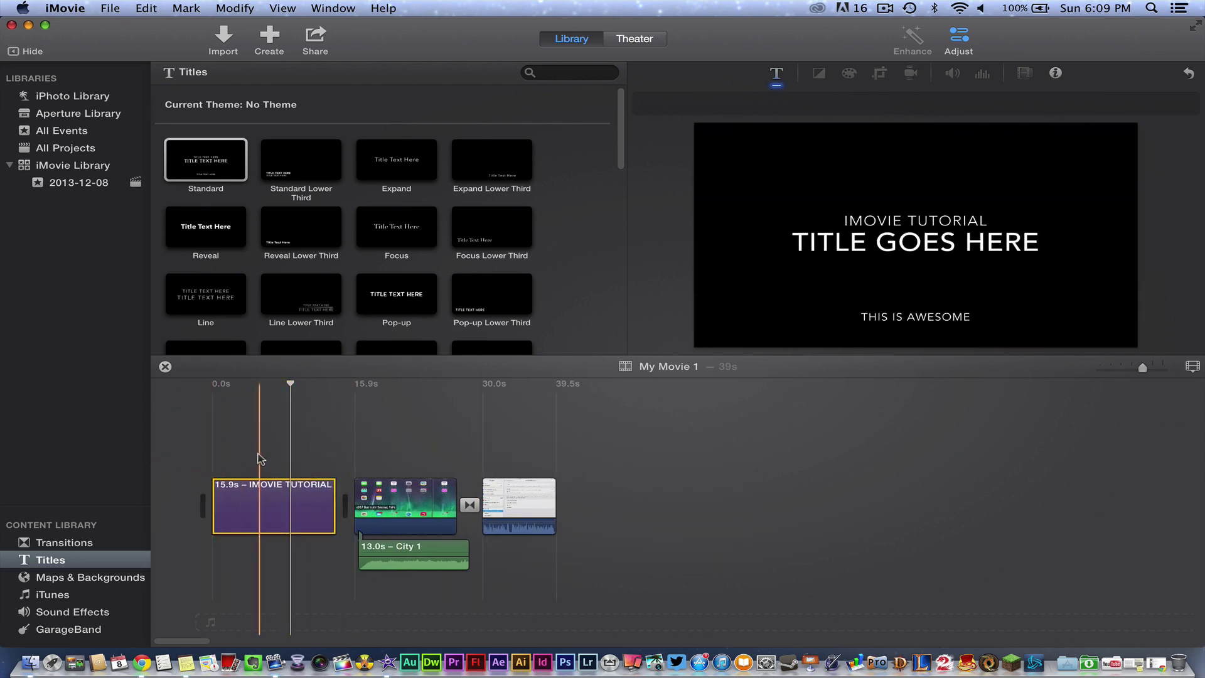
Add a Circle Open transition between the IMOVIE TUTORIAL title and the next clip
left_click(75, 541)
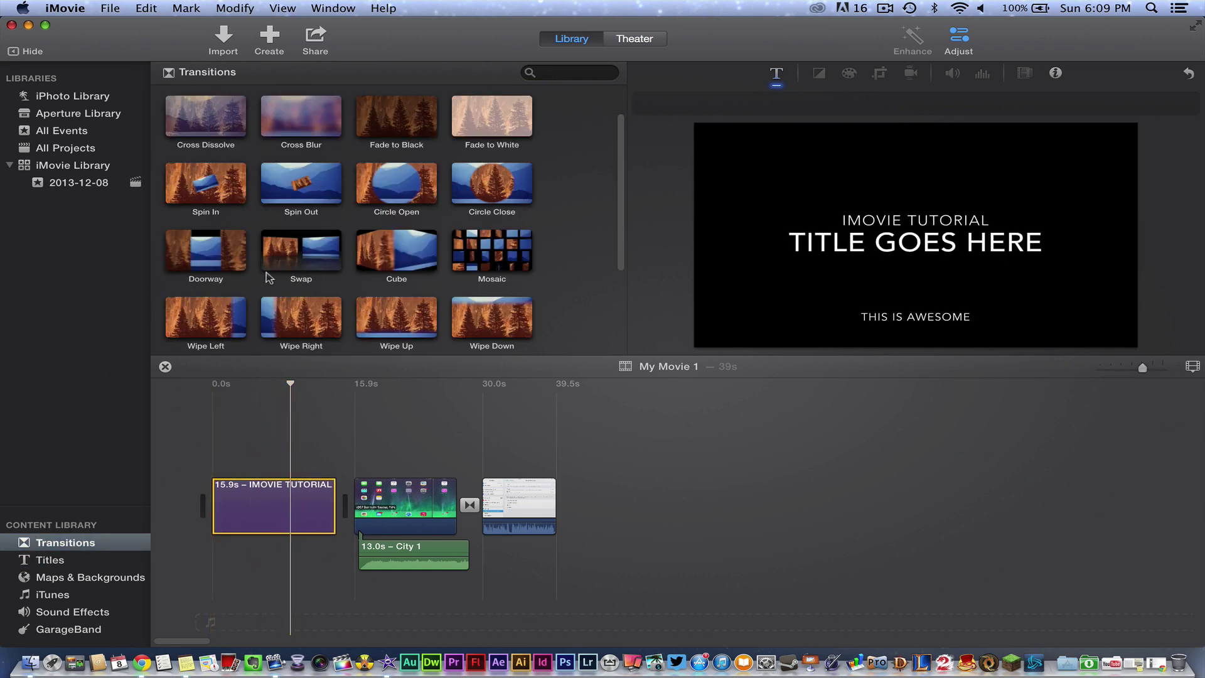
left_click_drag(402, 183, 341, 506)
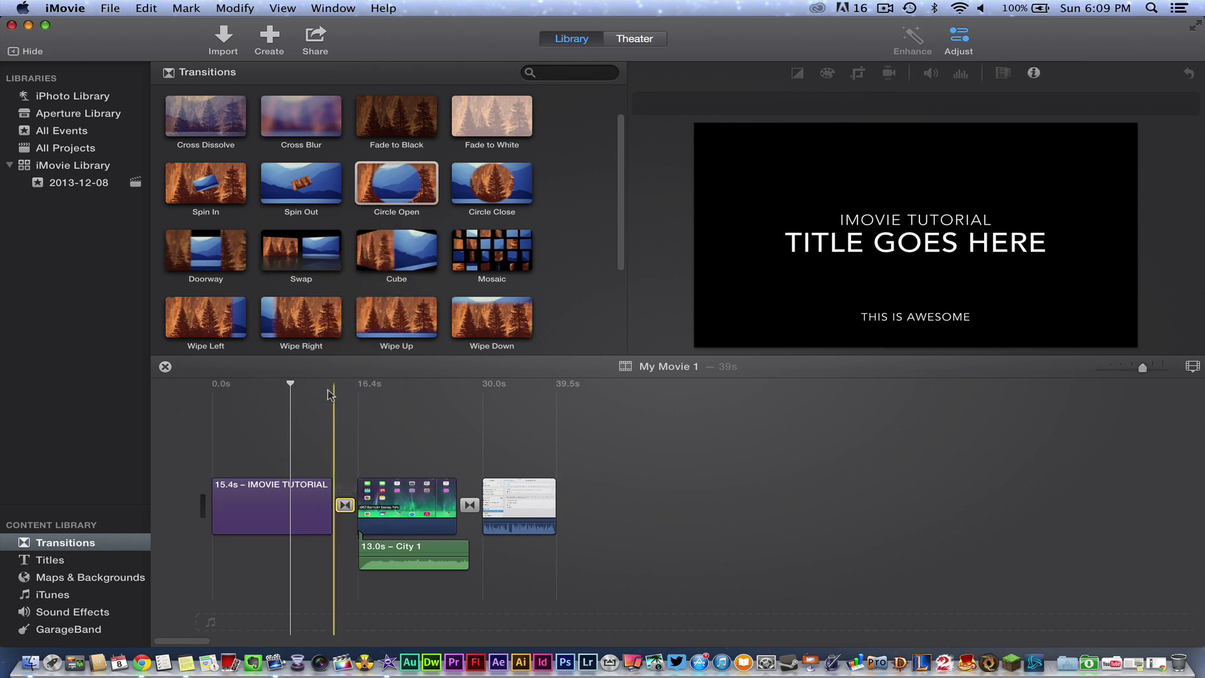